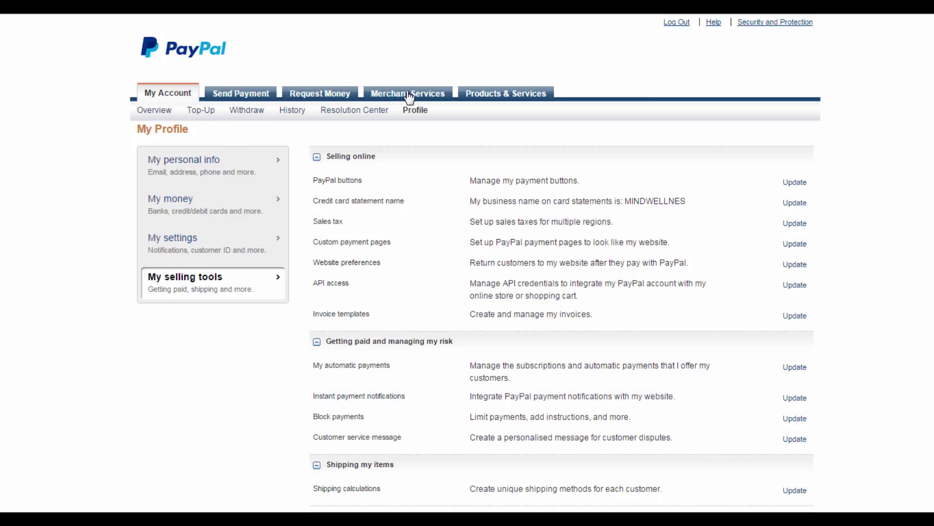
Open the saved PayPal buttons management page and start creating a new payment button.
mouse_move(421, 115)
click(796, 183)
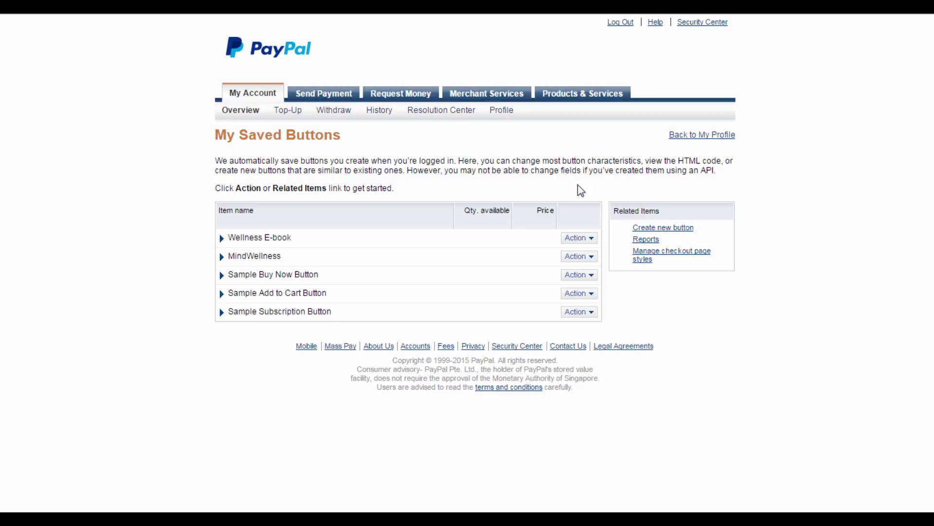
click(680, 228)
scroll(527, 181, down, 2)
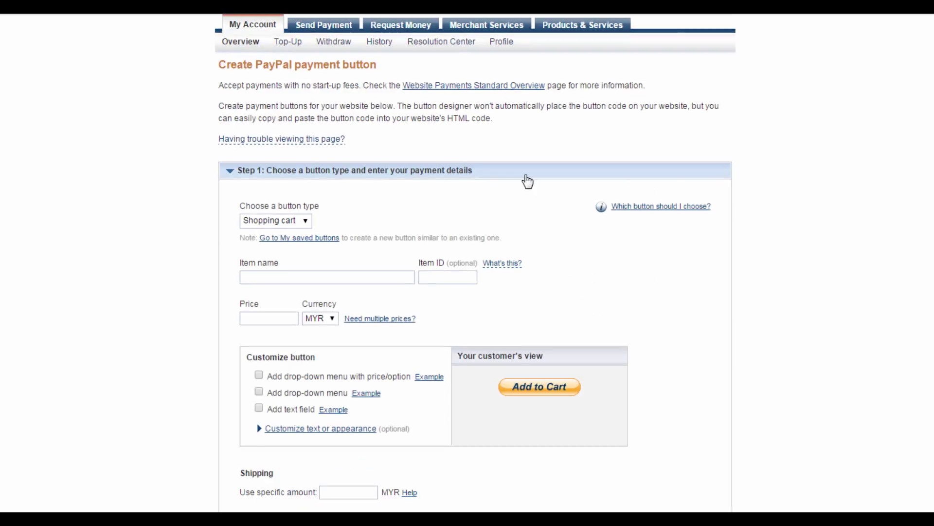
Choose Subscriptions as the button type and name the item Wellness Tips, leaving the subscription ID blank.
click(305, 221)
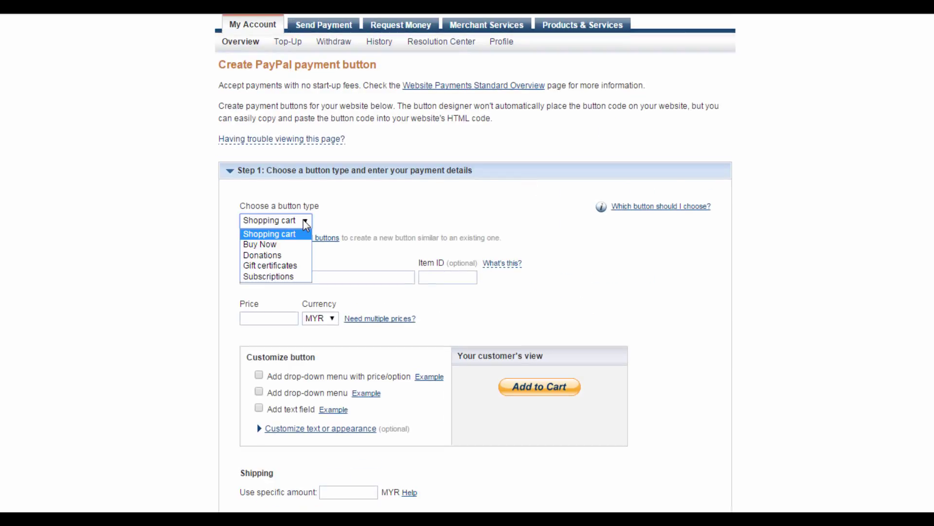
click(296, 277)
click(294, 276)
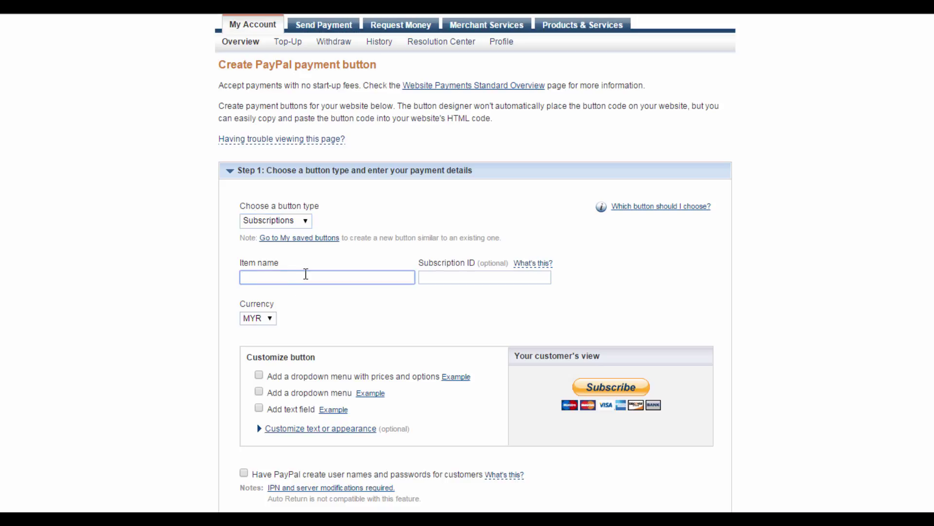
text(Wellness Tips)
click(433, 277)
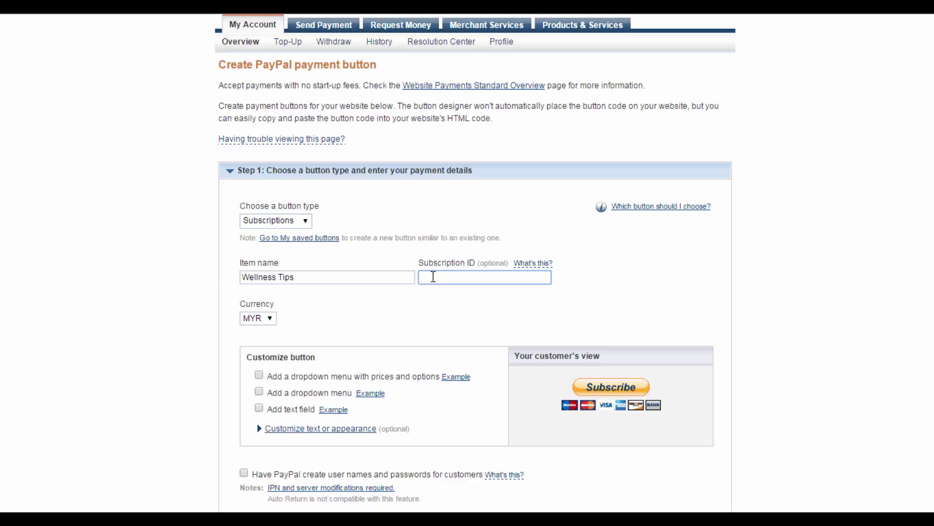
Set the subscription button's currency to USD.
click(269, 319)
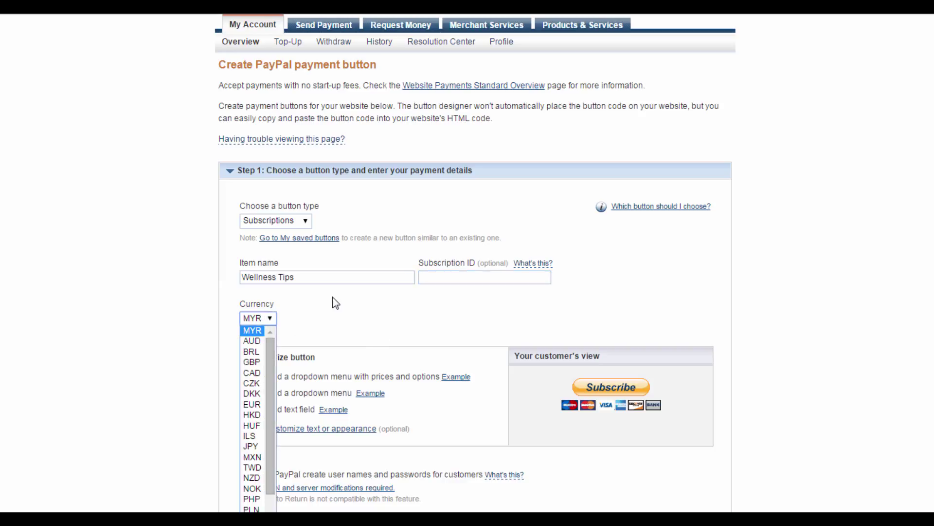
scroll(321, 311, down, 3)
click(270, 182)
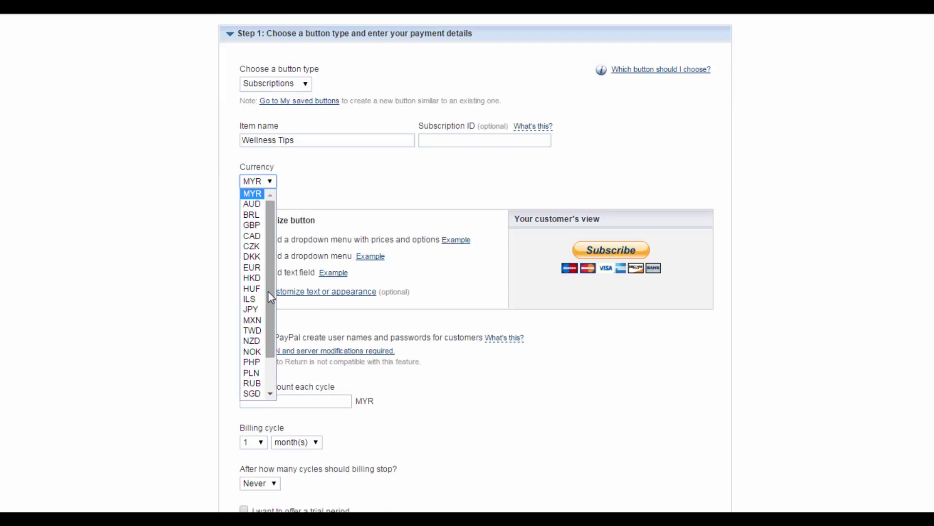
drag(267, 289, 270, 396)
click(252, 393)
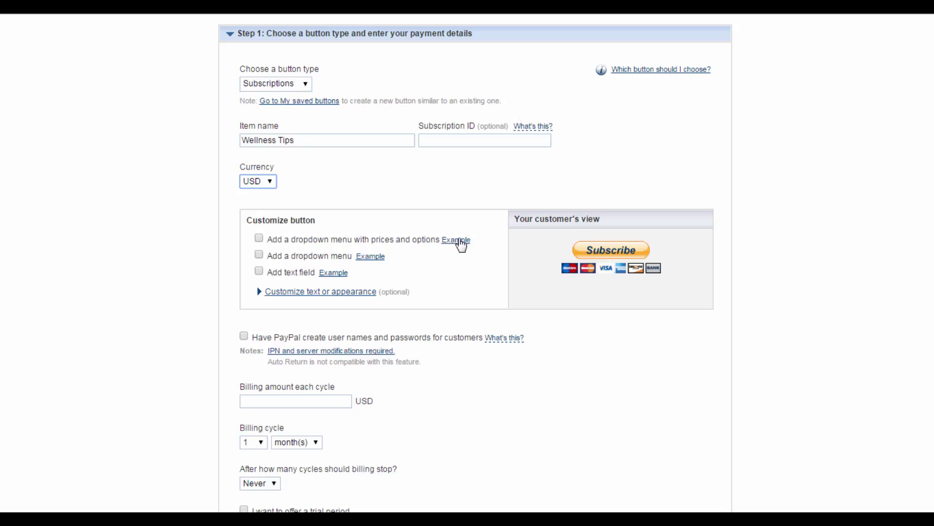
View the example of a dropdown menu with prices and options, including its choices, and close it.
click(457, 240)
click(78, 115)
click(82, 115)
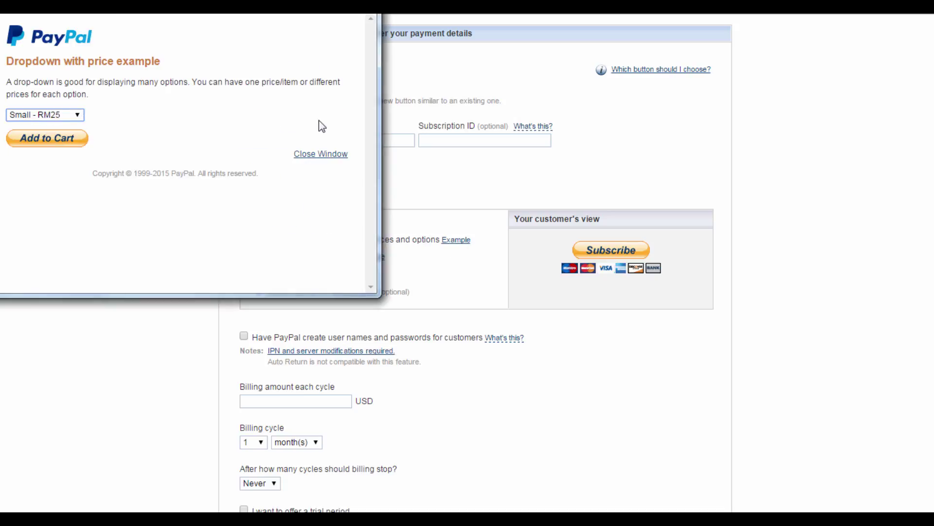
click(336, 156)
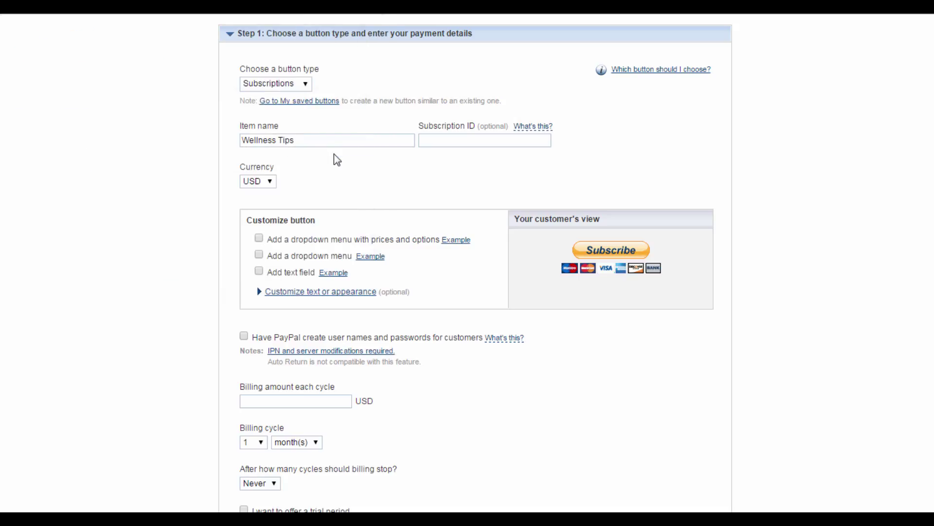
Add a dropdown menu with prices and options to the button, with the description Payment Options.
click(259, 239)
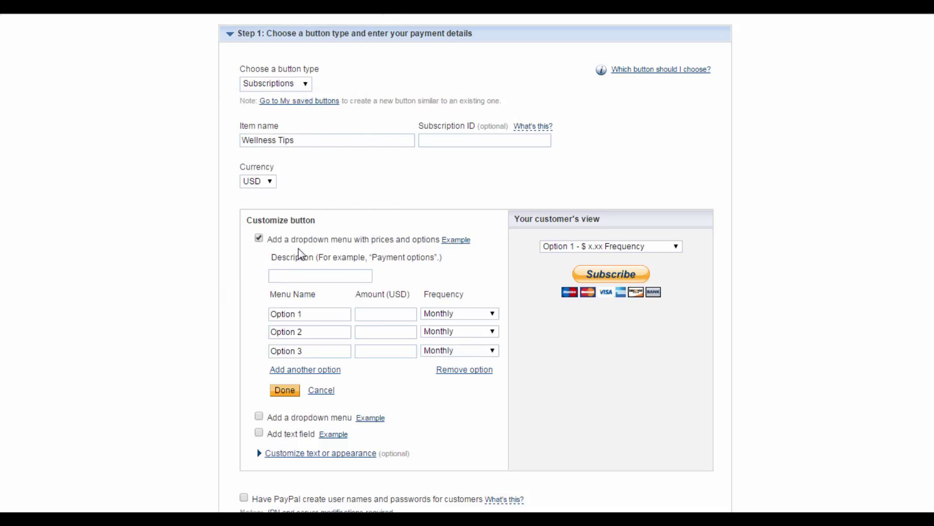
click(315, 278)
text(P)
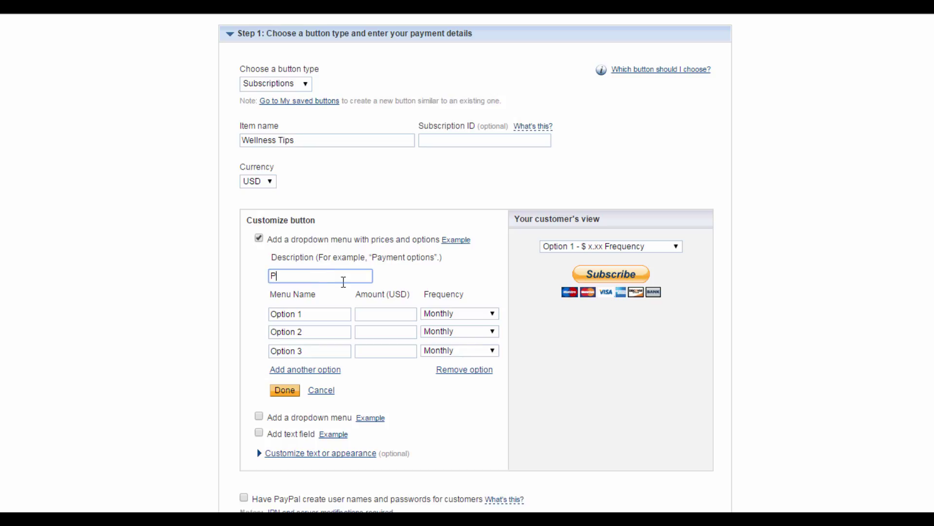
text(ayment Options)
key(Tab)
Name the three menu options 1 month, 3 months and 6 months.
text(1 month)
click(316, 336)
key(Tab)
text(3 months)
click(281, 349)
key(BackSpace)
key(BackSpace)
key(BackSpace)
key(BackSpace)
key(BackSpace)
key(BackSpace)
key(BackSpace)
key(BackSpace)
text(6 months)
Choose the Monthly frequency for the 1 month option and set its amount to 10 USD.
click(457, 314)
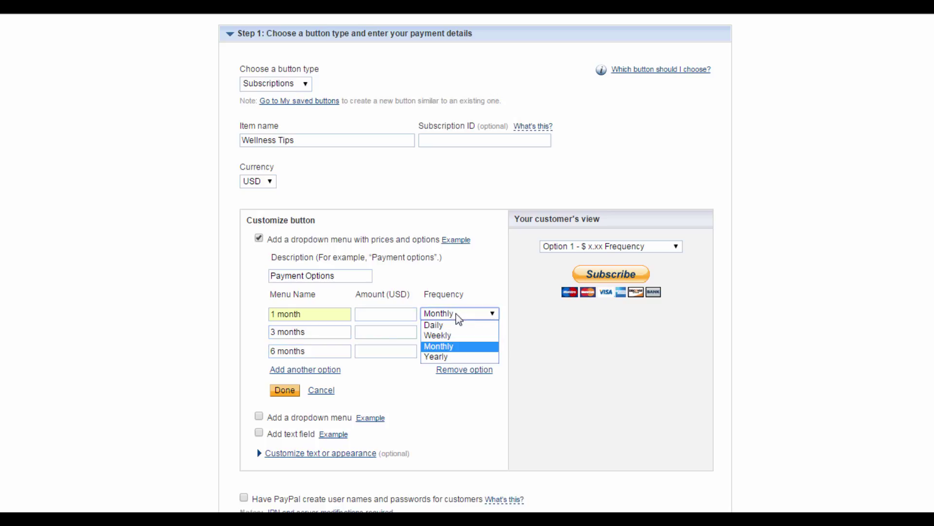
click(450, 347)
click(402, 317)
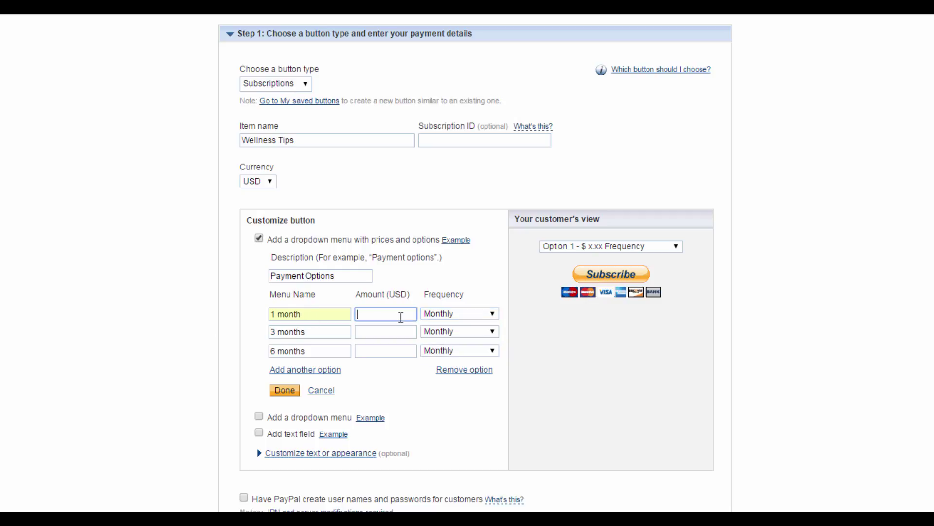
text(10)
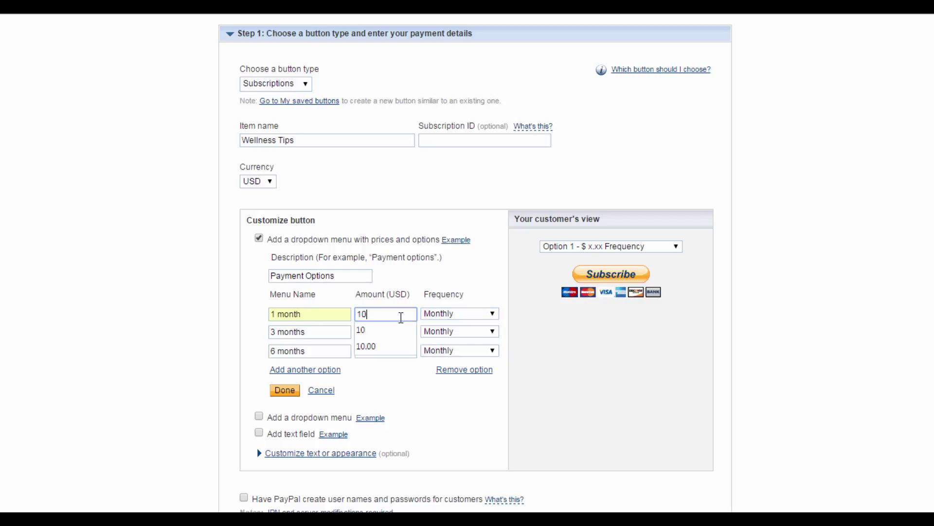
click(400, 330)
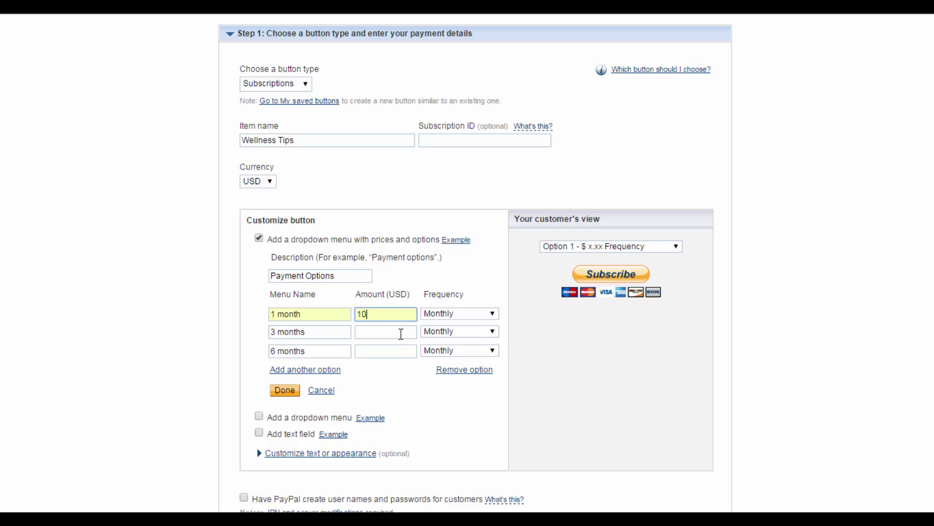
Set the amounts to 9 USD for 3 months and 7 USD for 6 months, and finish the price menu.
click(408, 336)
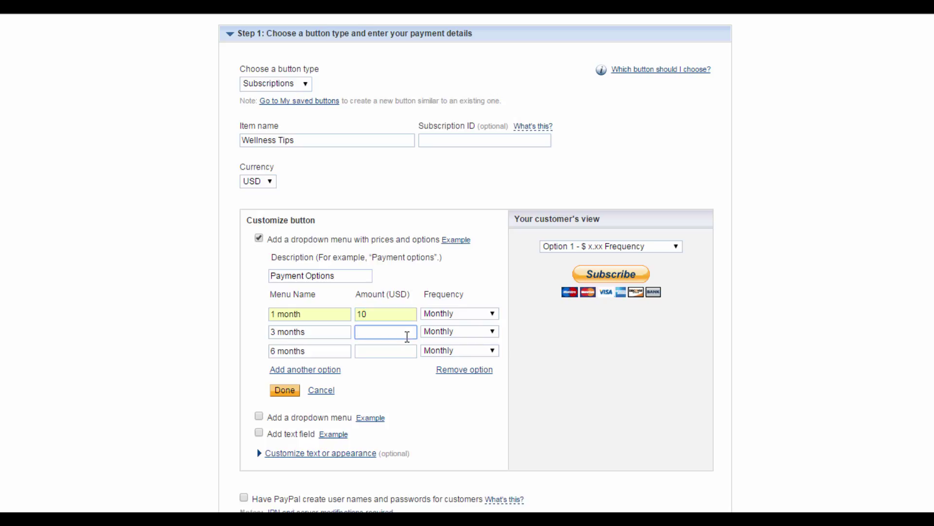
click(405, 334)
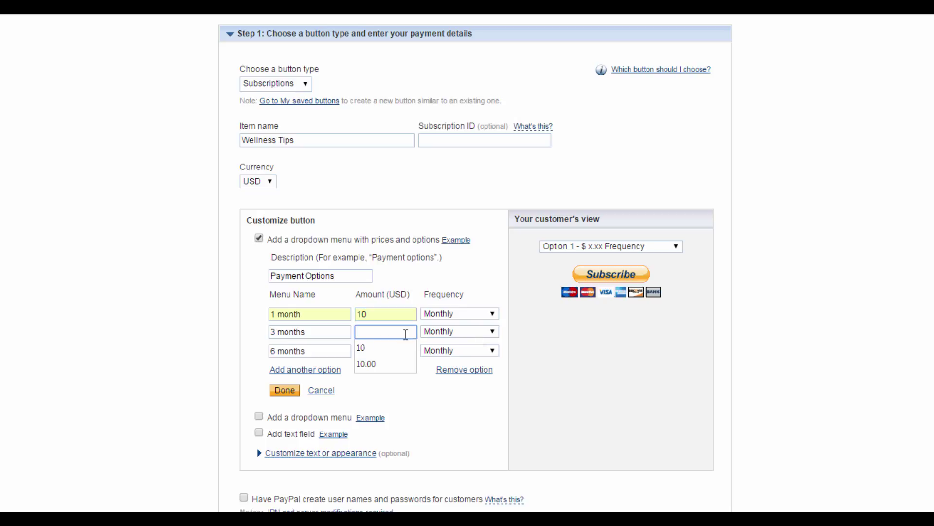
text(9)
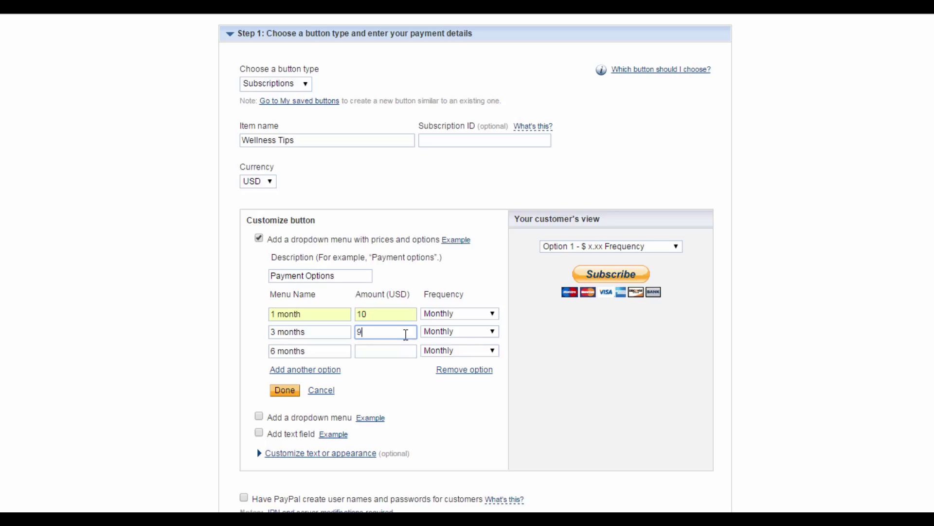
click(399, 349)
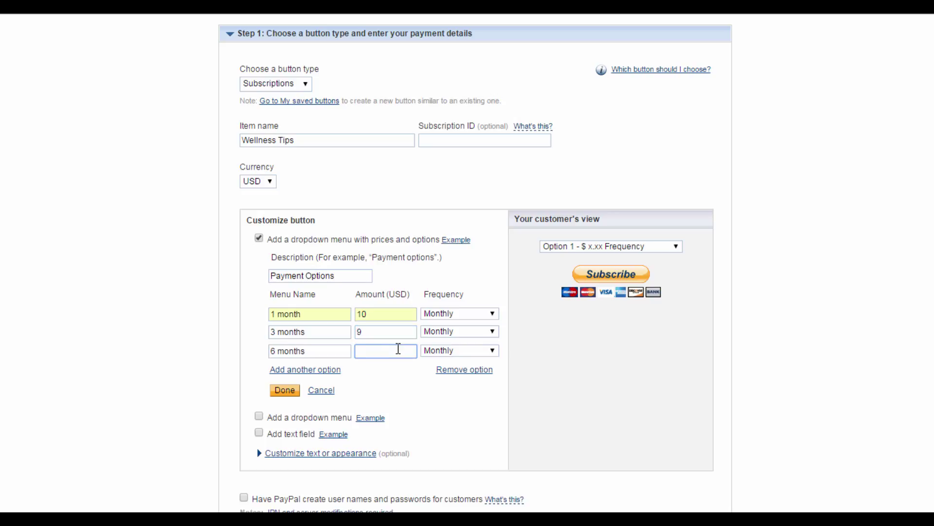
text(7)
click(413, 371)
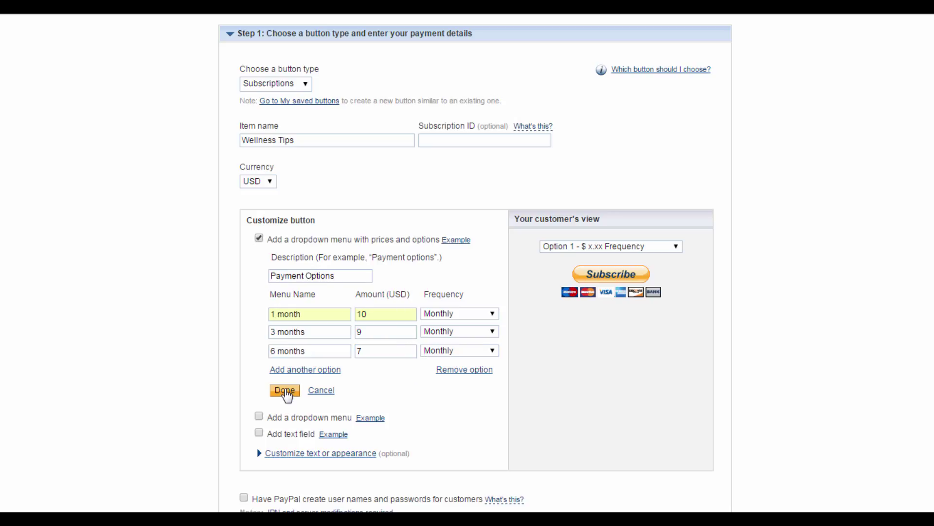
click(285, 390)
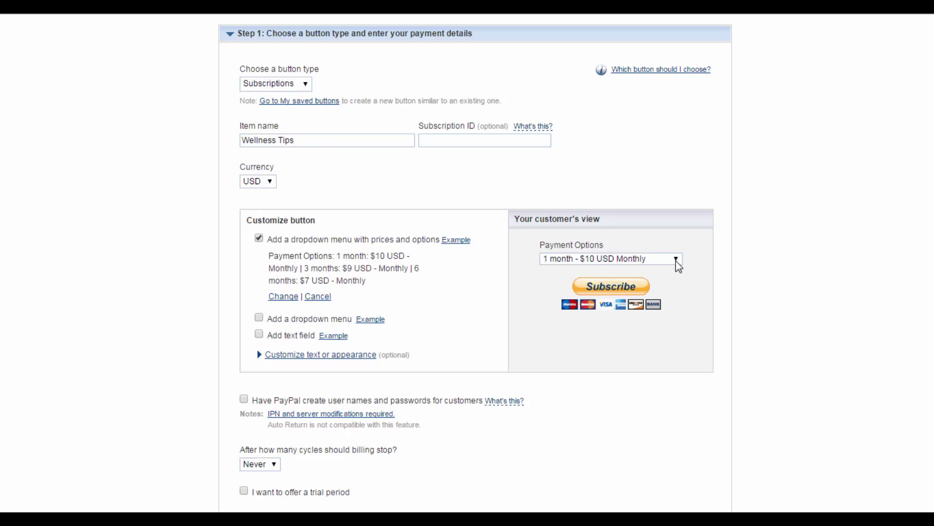
Preview the payment options in the customer's view, and view the text field example.
click(677, 264)
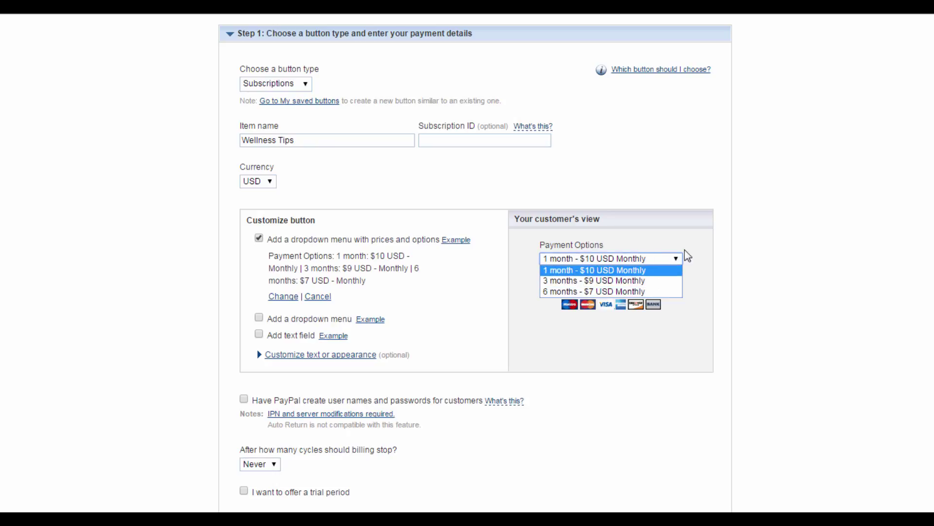
click(679, 262)
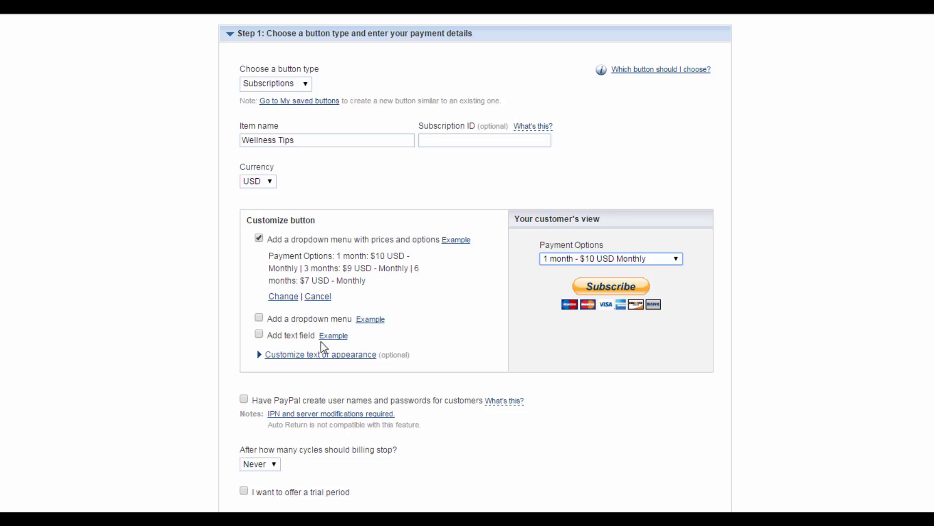
click(345, 337)
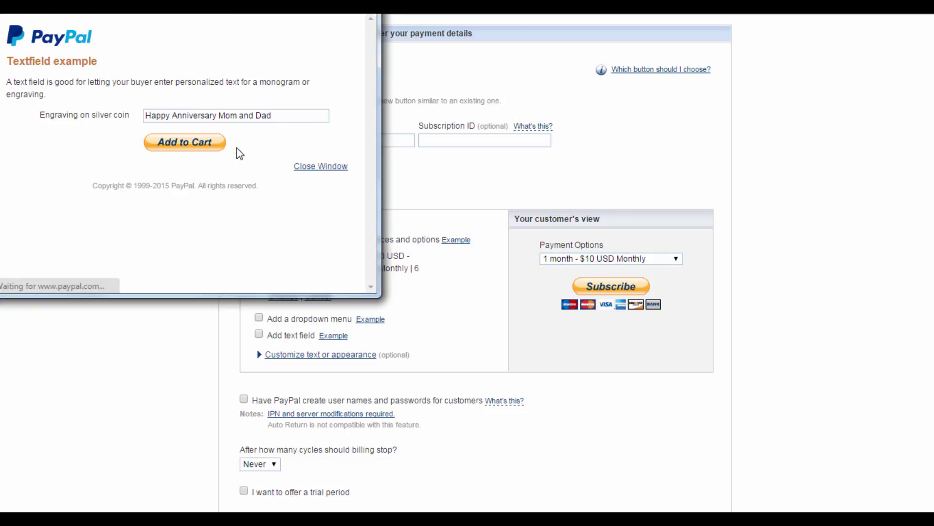
click(319, 168)
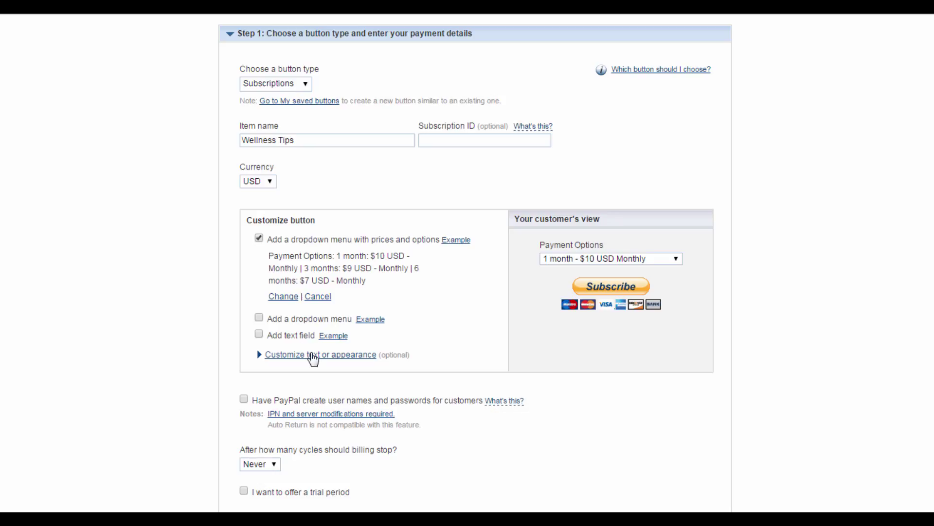
In the button's appearance options, try the smaller button, restore the standard size, and turn off the credit card logos.
click(313, 354)
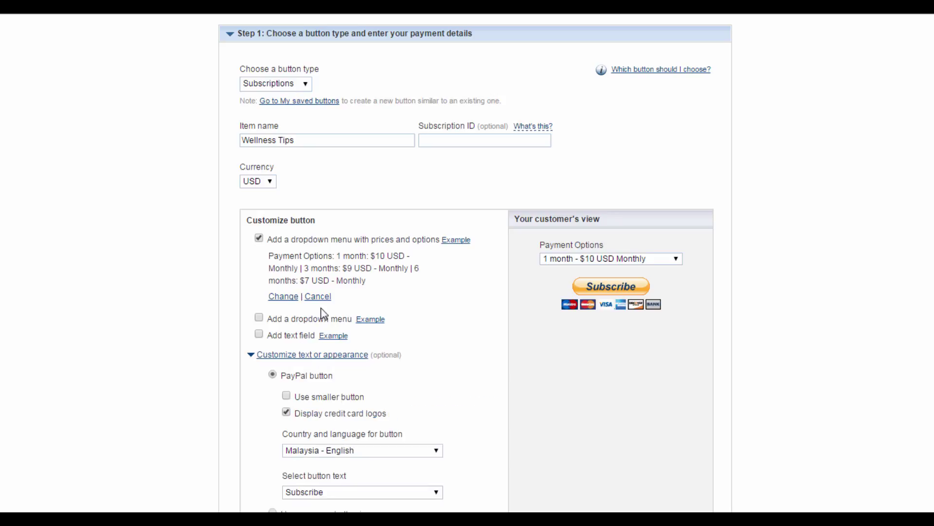
scroll(389, 280, down, 2)
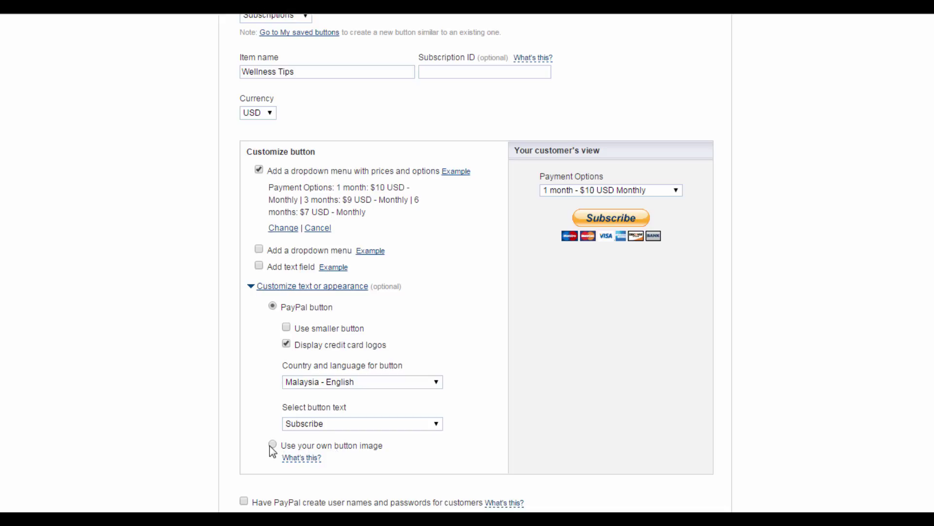
click(287, 327)
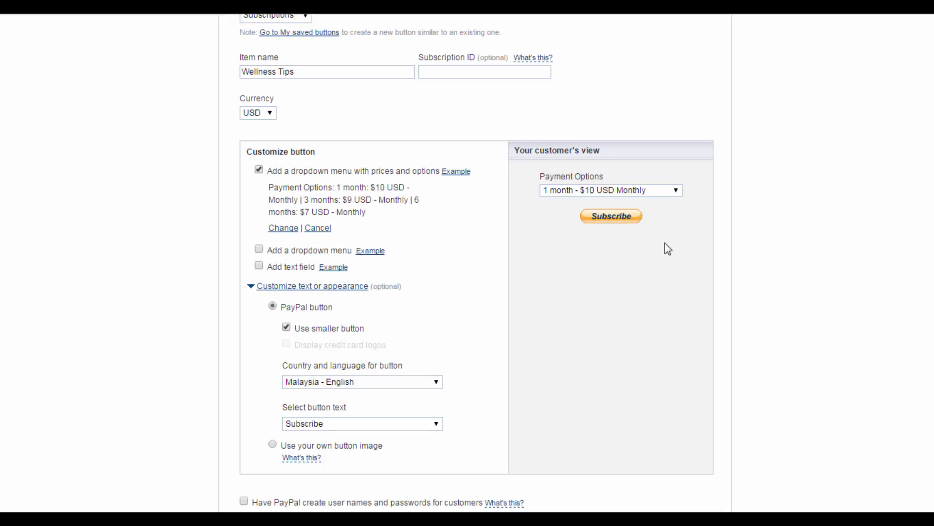
click(287, 328)
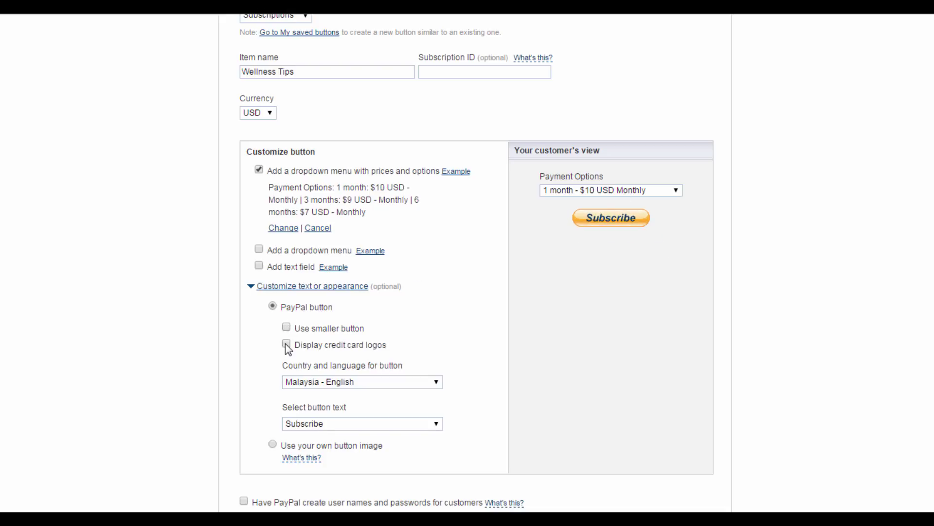
click(286, 343)
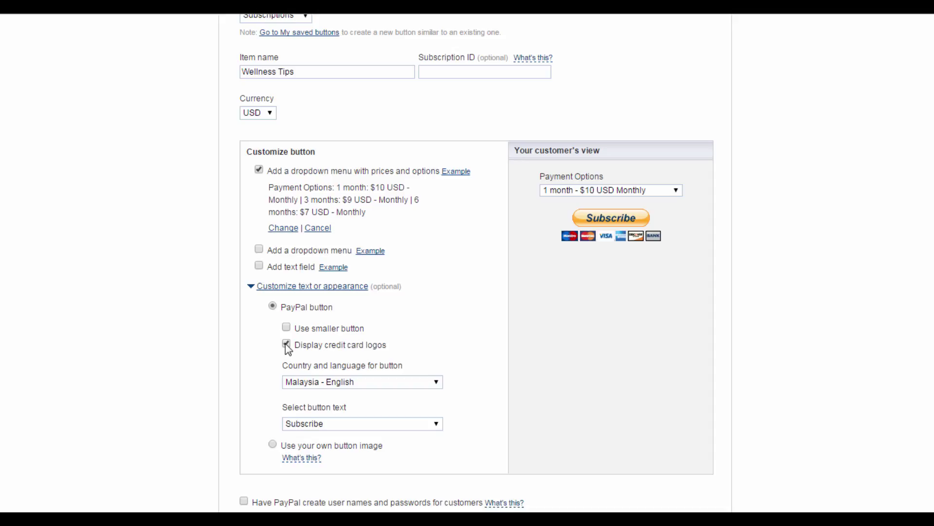
click(286, 344)
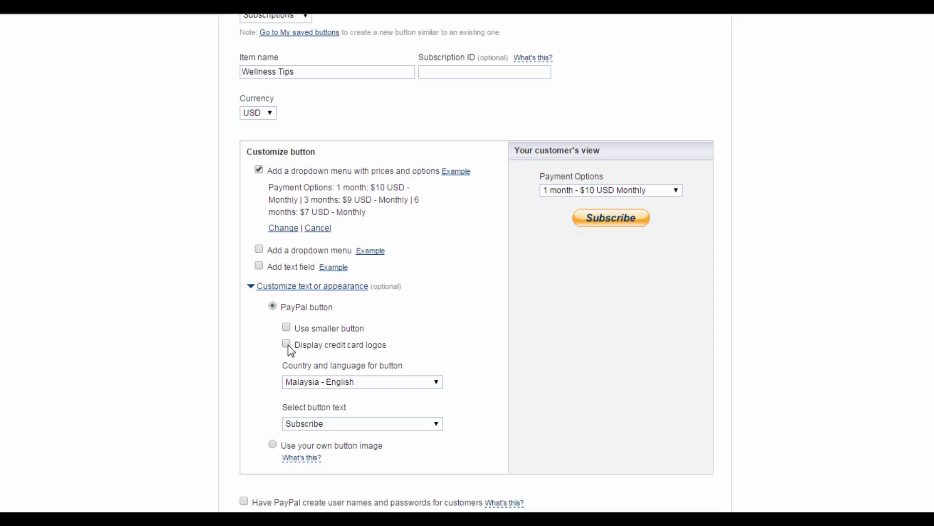
Set the button's country and language to United States - English.
click(417, 382)
drag(457, 262, 428, 370)
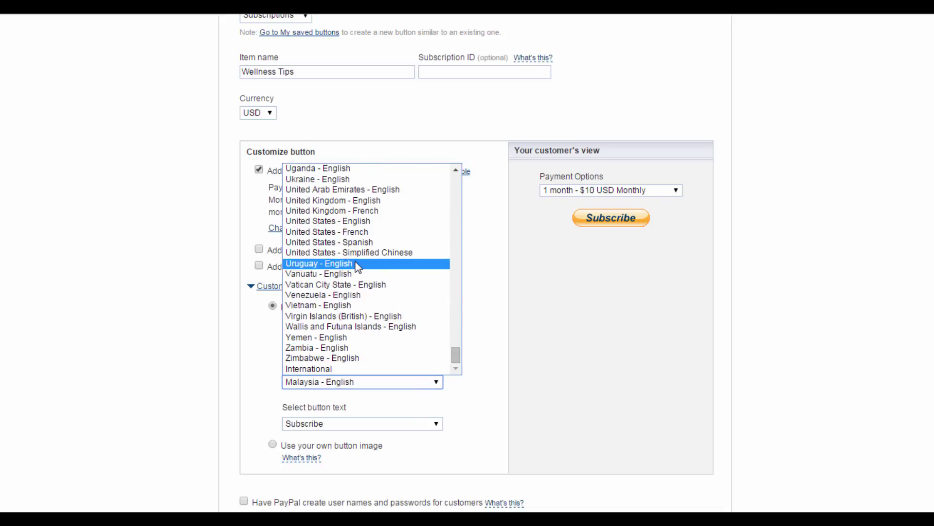
click(343, 222)
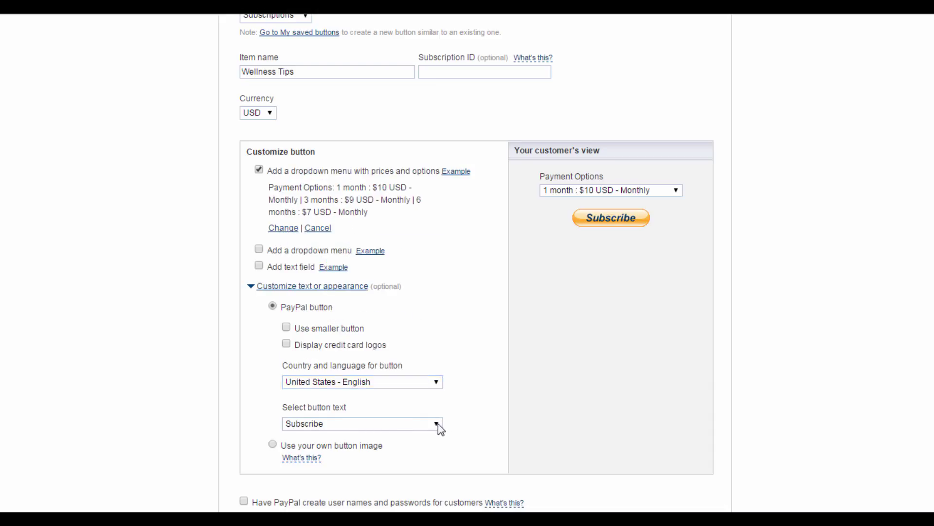
Choose Subscribe as the button text and check the choices for when billing should stop, with Never selected.
click(438, 423)
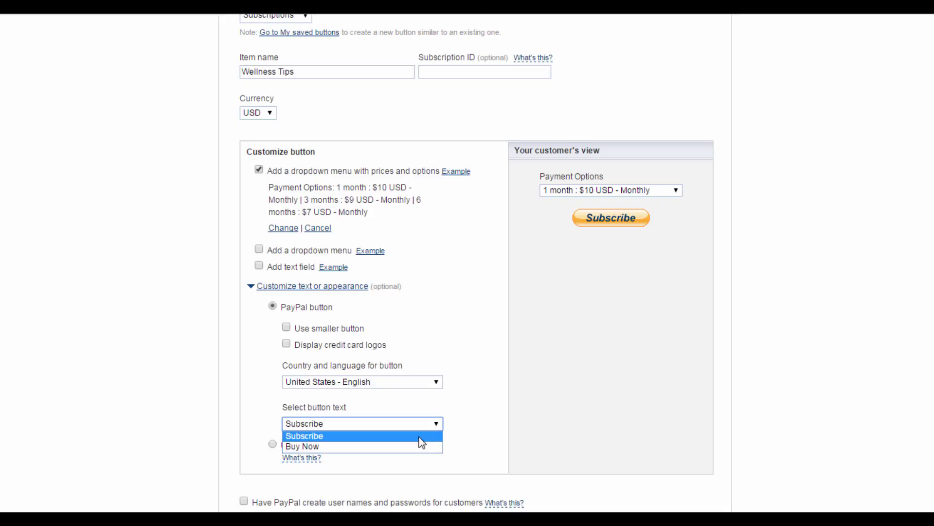
click(419, 436)
scroll(445, 314, down, 3)
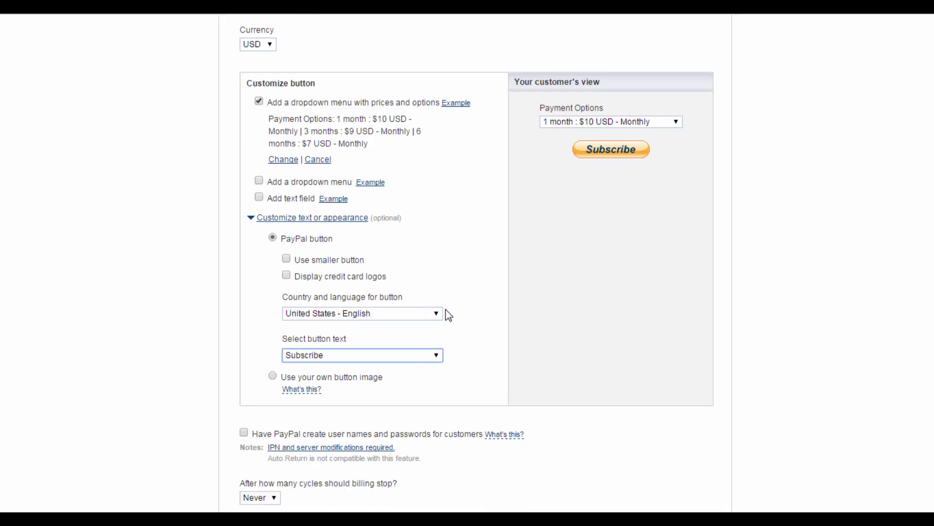
mouse_move(513, 373)
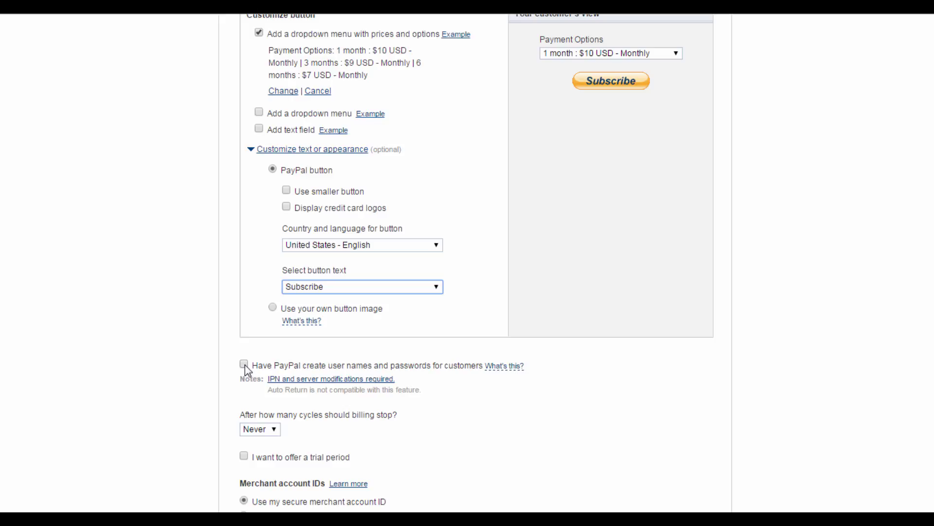
click(276, 430)
click(276, 430)
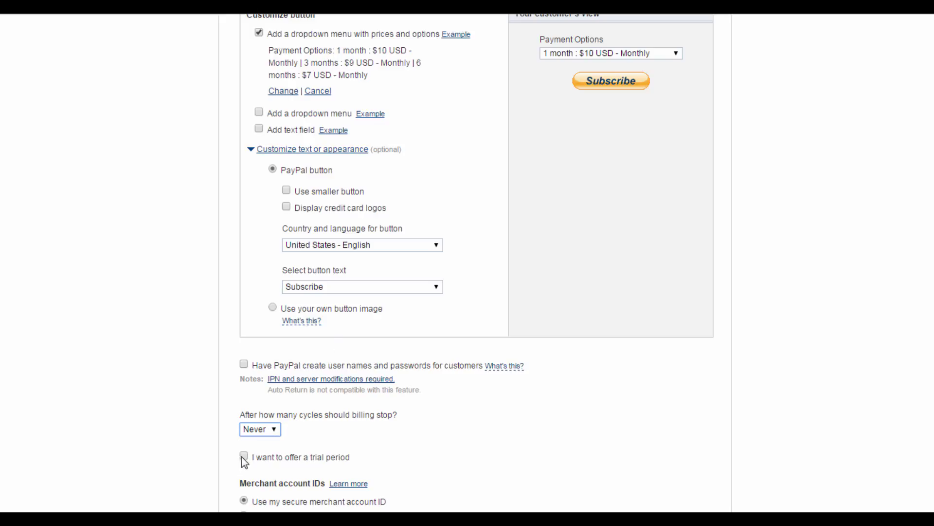
Try the trial period offer, look over its billing amount and duration settings, and turn the offer off again.
scroll(398, 392, down, 2)
click(244, 387)
scroll(317, 382, down, 4)
scroll(353, 271, up, 2)
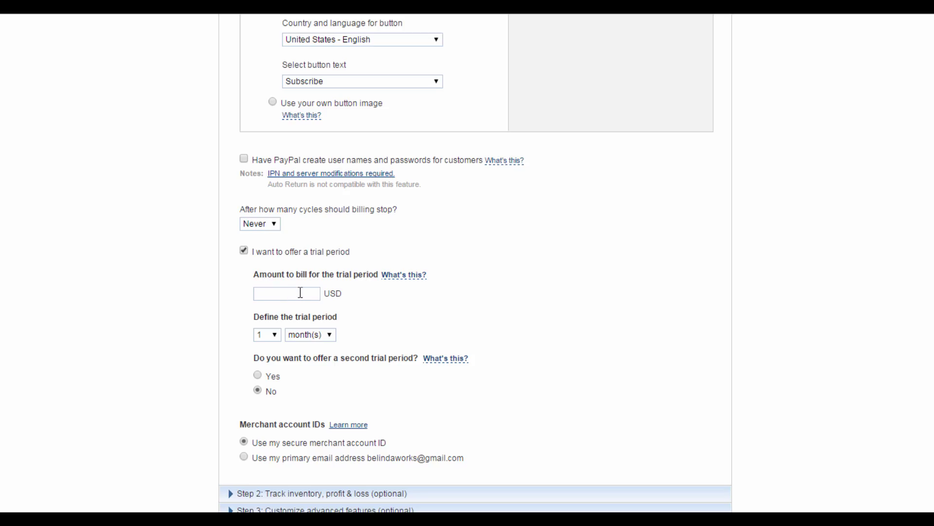
click(316, 295)
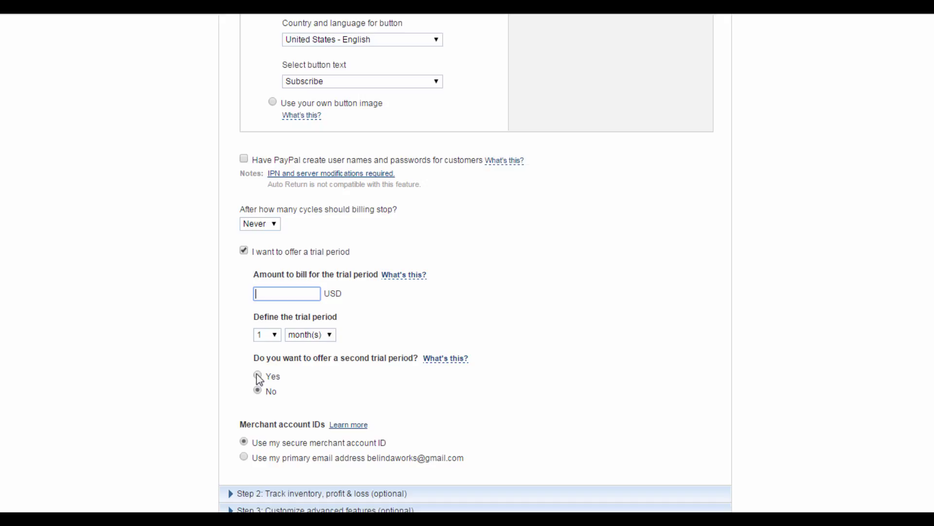
click(244, 251)
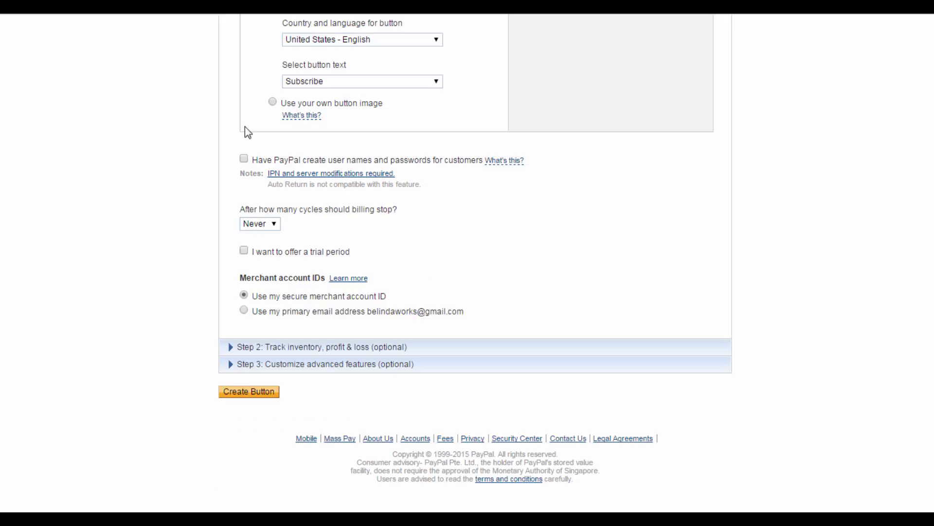
In the inventory and profit tracking section, try profit and loss tracking, view the alert quantity help, and turn the tracking off.
scroll(378, 210, up, 3)
scroll(378, 214, down, 1)
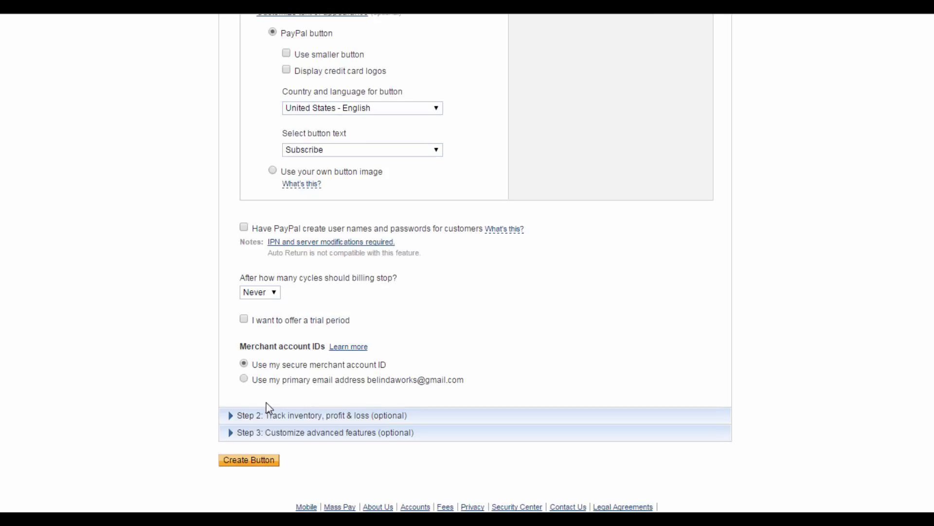
click(257, 421)
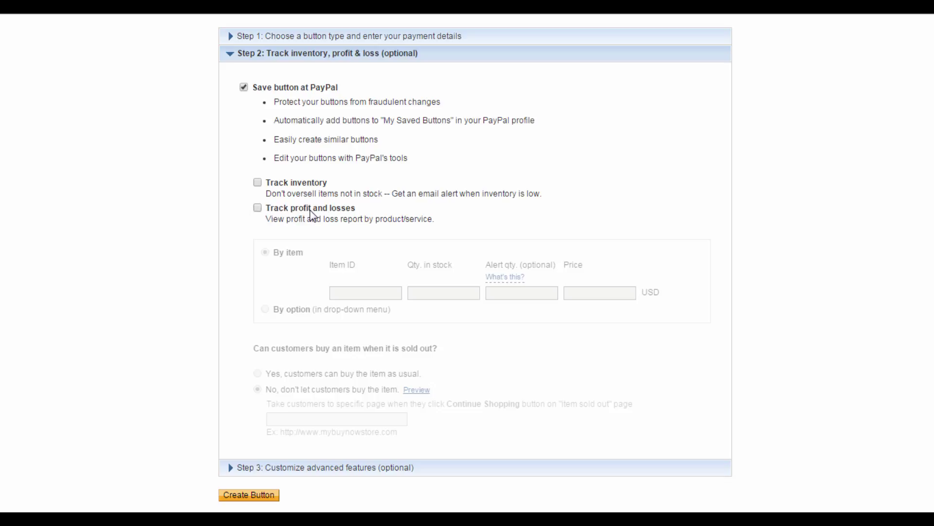
click(258, 208)
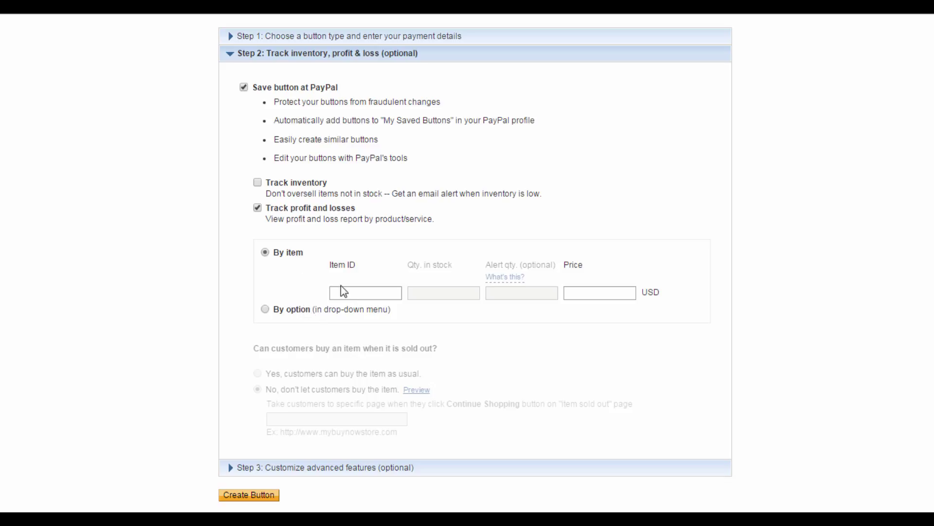
click(505, 276)
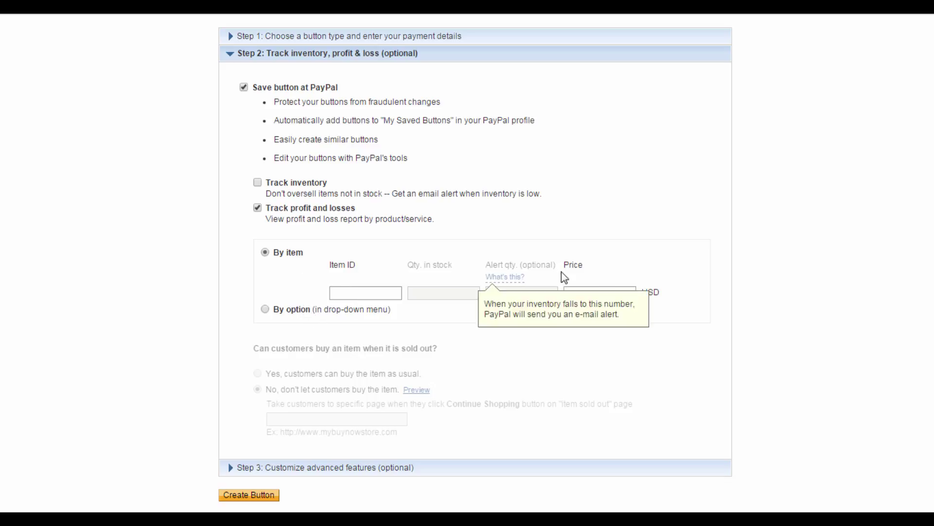
click(258, 208)
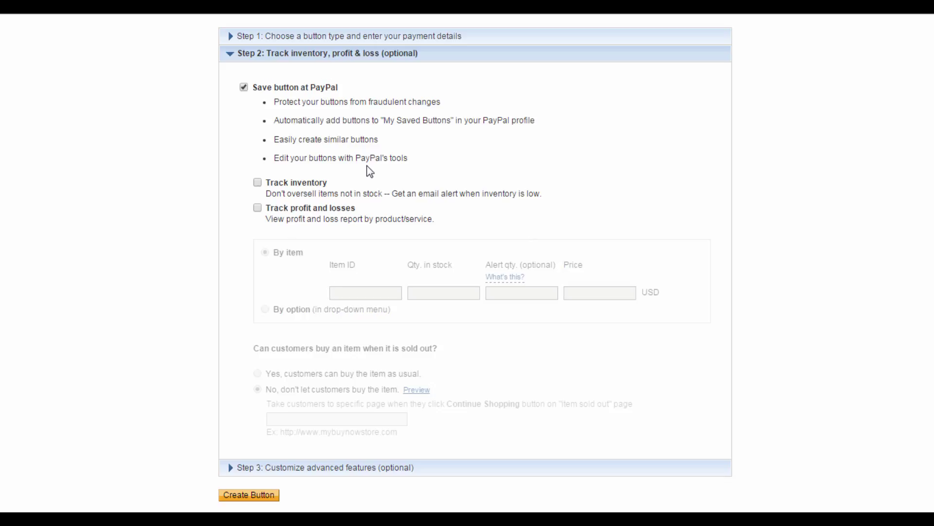
In the advanced features, set the customer's shipping address requirement to No and create the button.
click(306, 468)
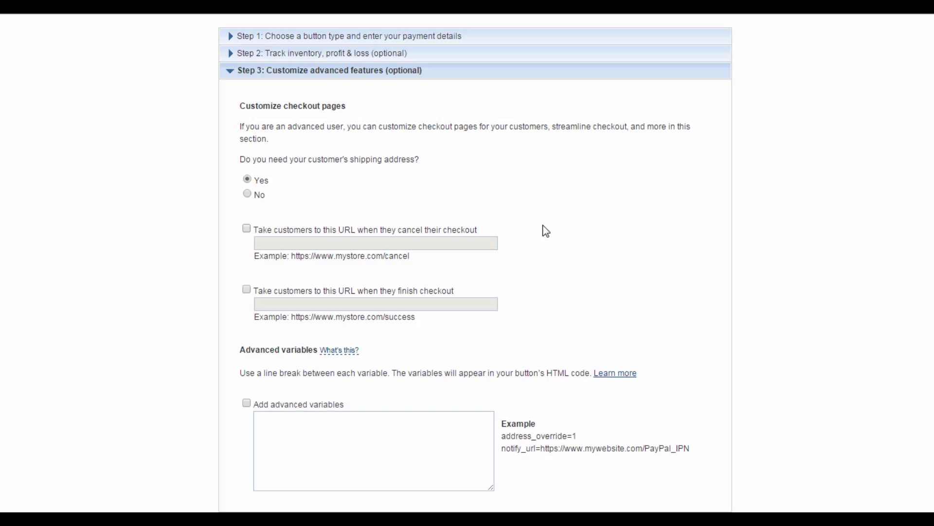
scroll(546, 231, down, 2)
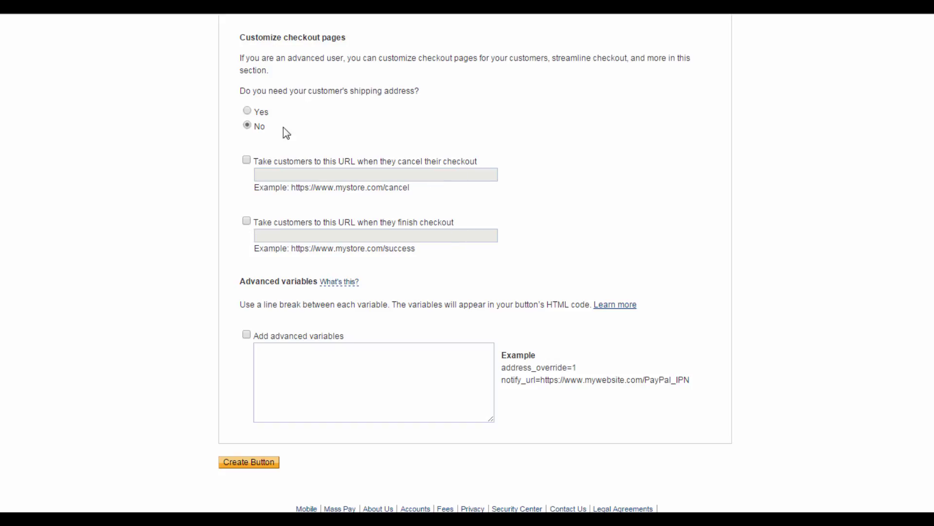
click(272, 468)
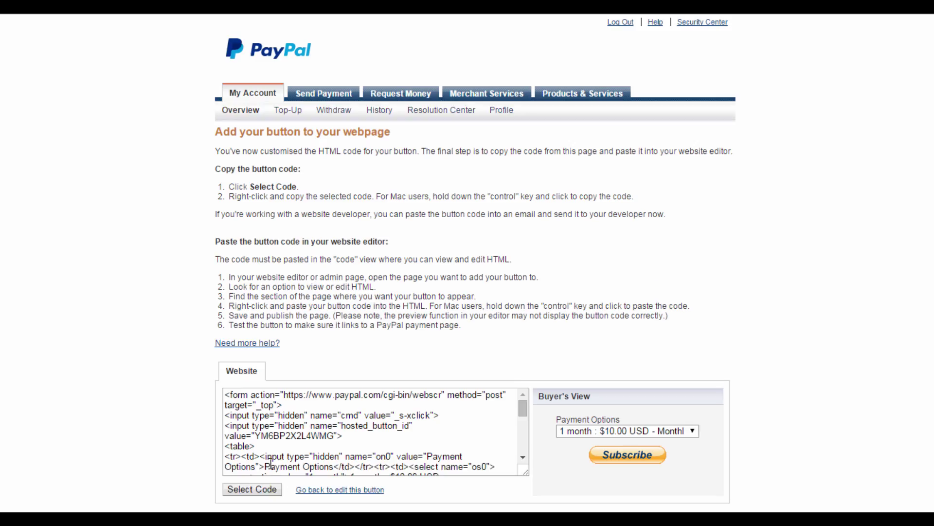
Select the generated website code for the subscription button and copy it.
scroll(331, 355, down, 2)
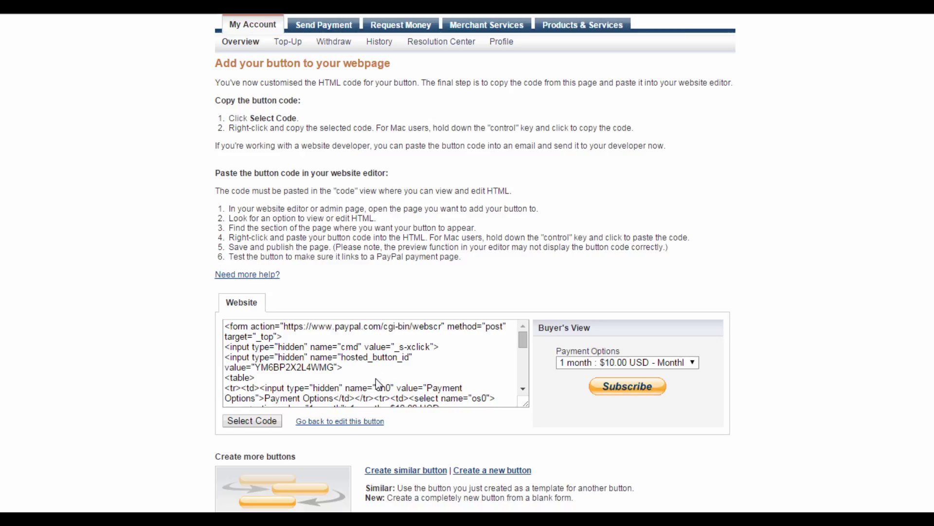
click(240, 426)
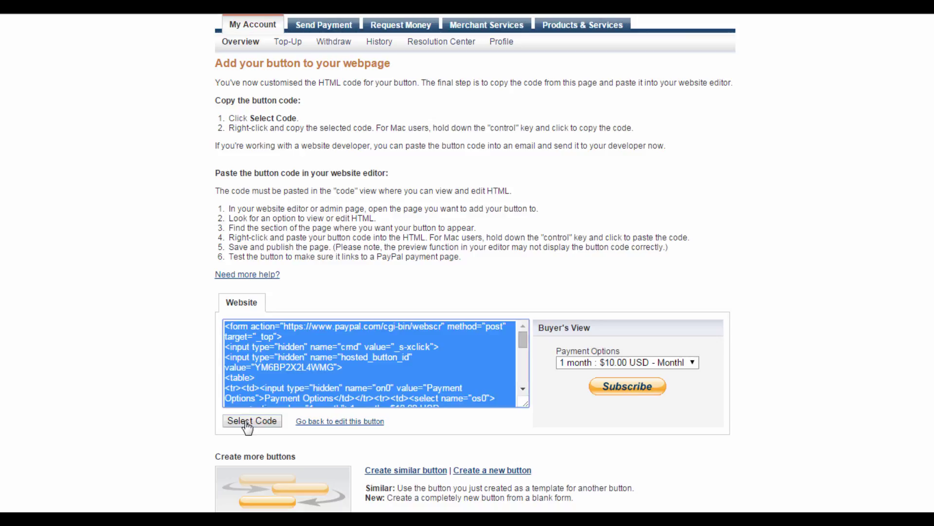
right_click(292, 354)
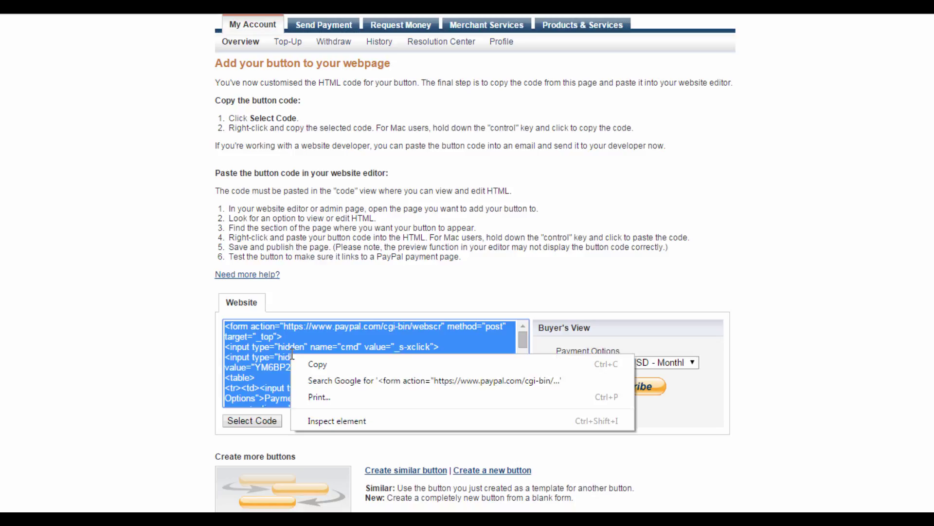
click(303, 363)
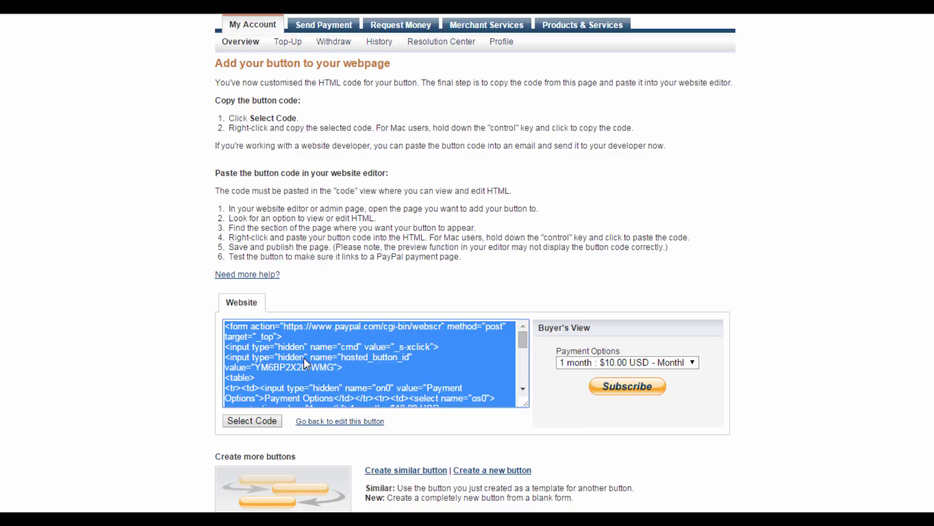